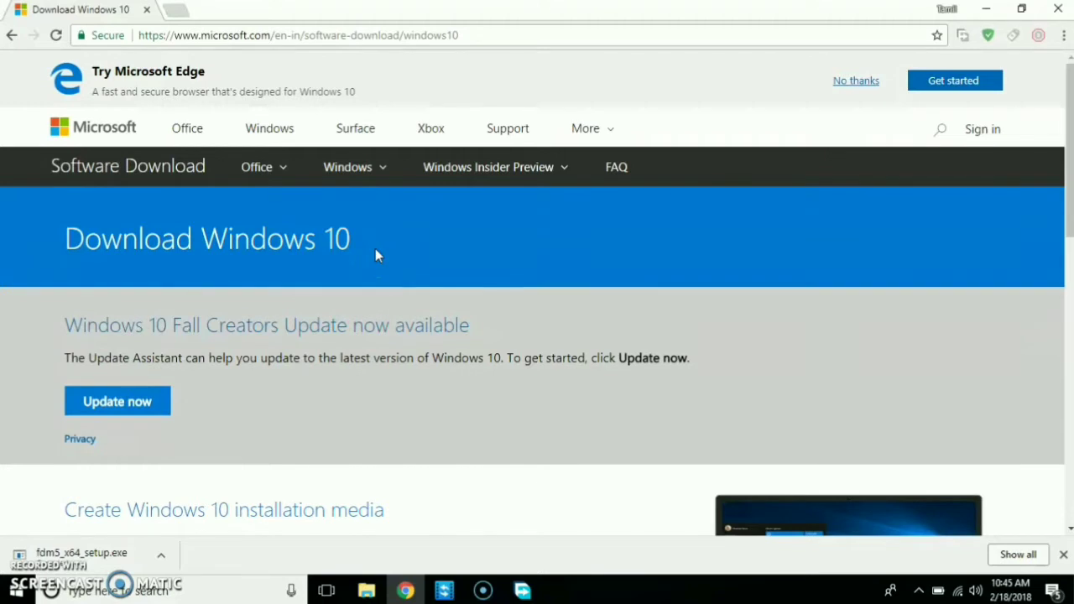
- Scroll and click around the current page in Chrome
left_click(405, 252)
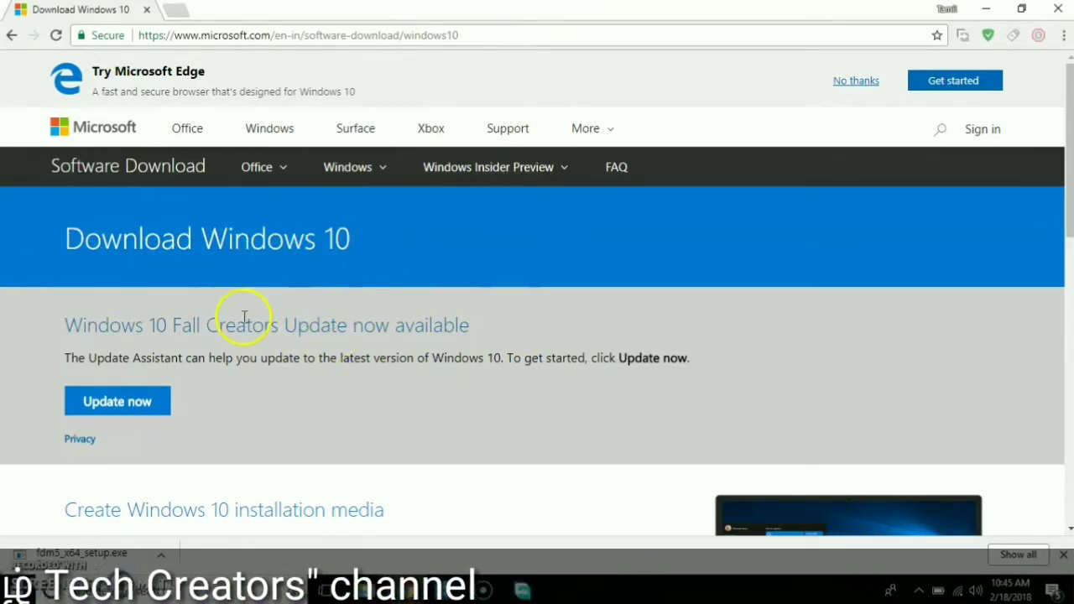
scroll(243, 314, "down", 3)
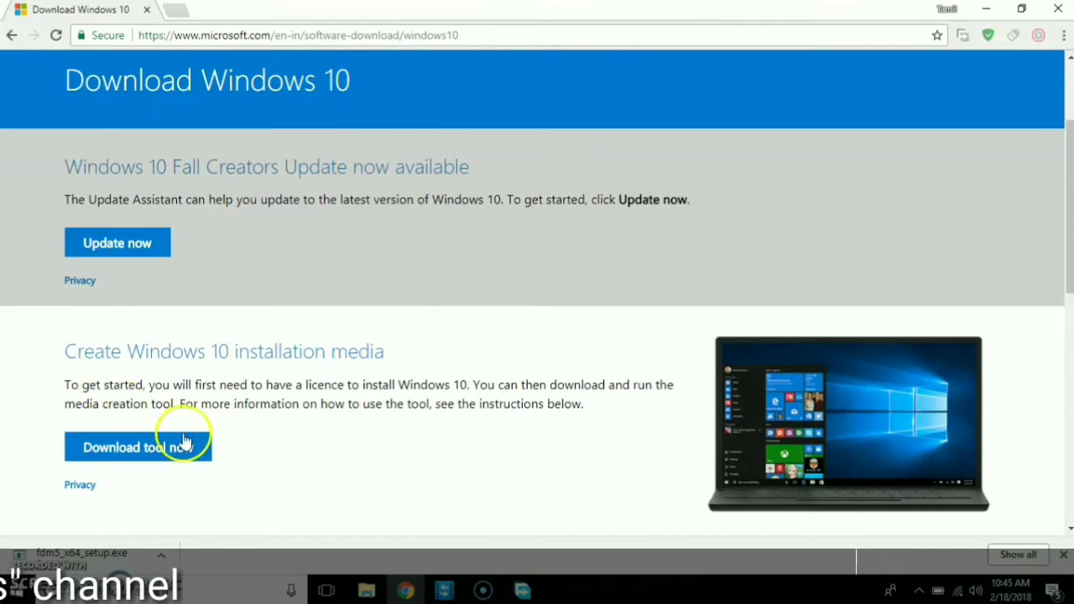
scroll(139, 435, "down", 1)
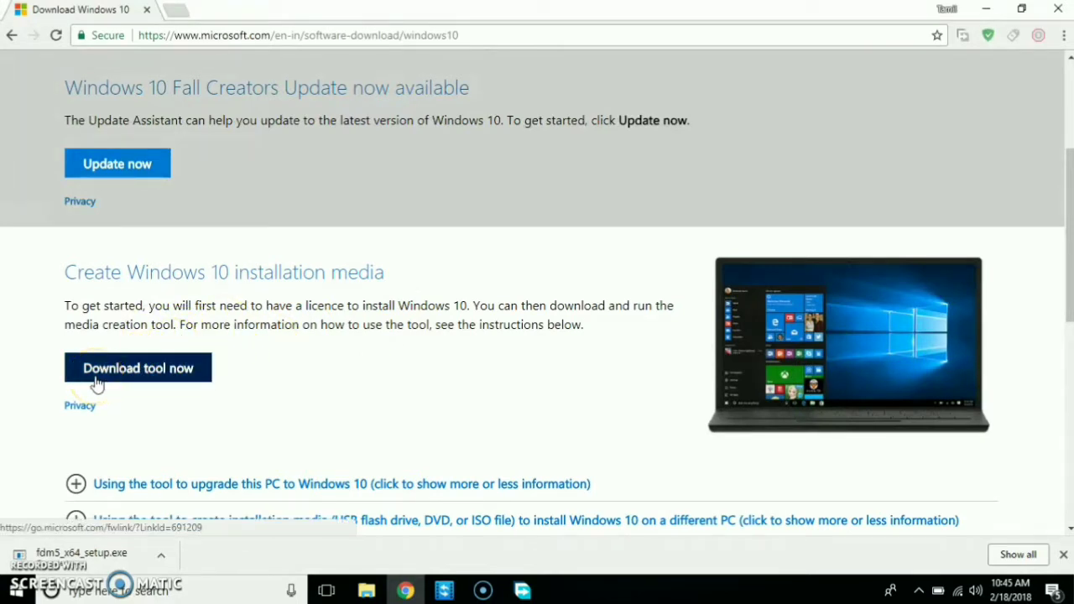
left_click(204, 366)
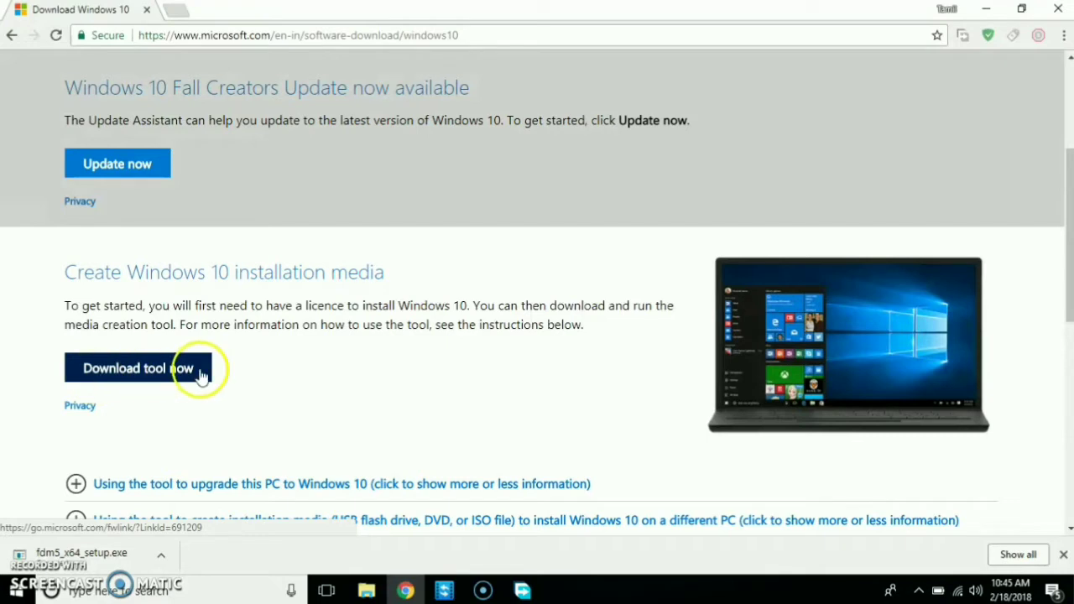
left_click(334, 329)
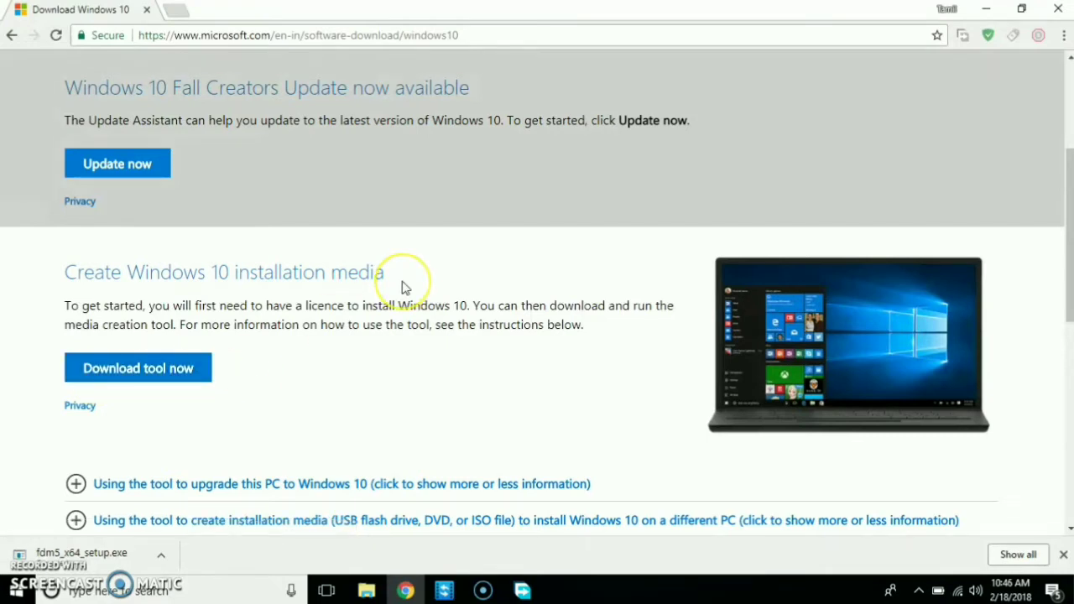
scroll(402, 283, "up", 2)
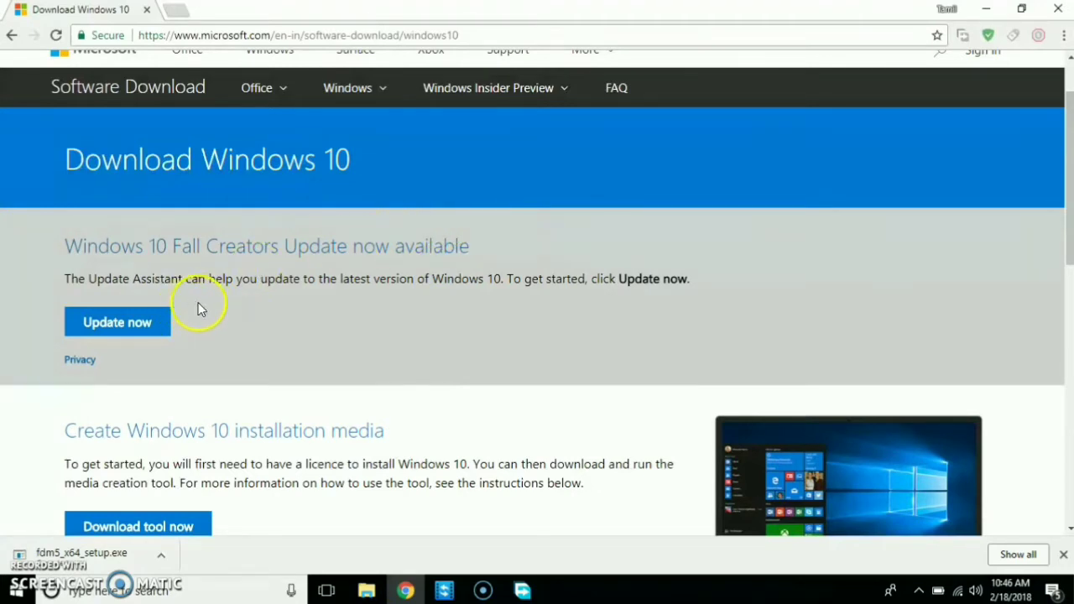
scroll(227, 273, "up", 1)
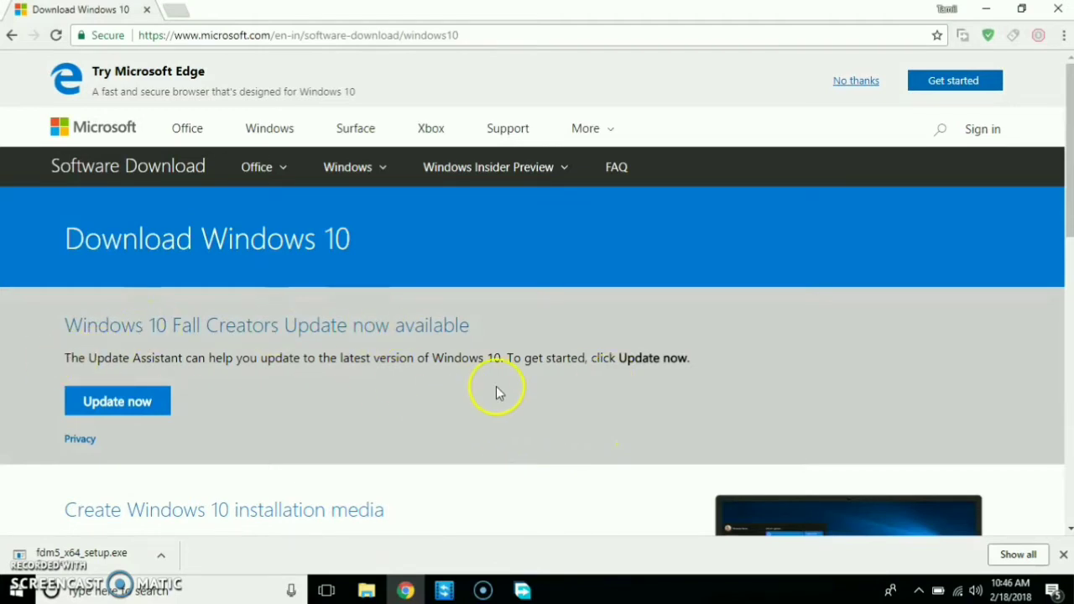
left_click(267, 115)
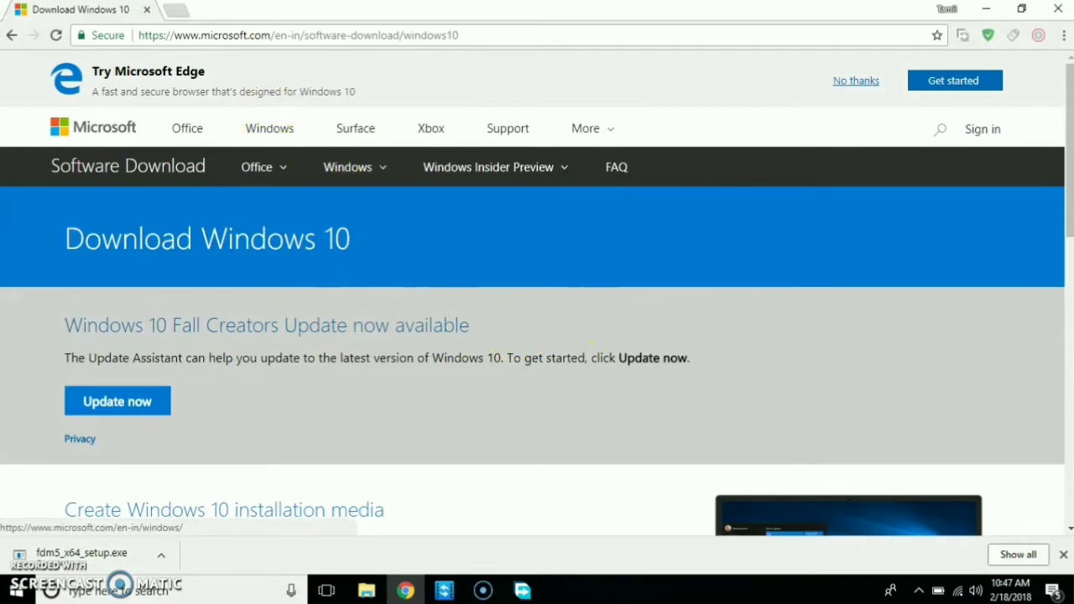
- In a new tab, search Google for 'google web store' and go to the Chrome Web Store
left_click(186, 10)
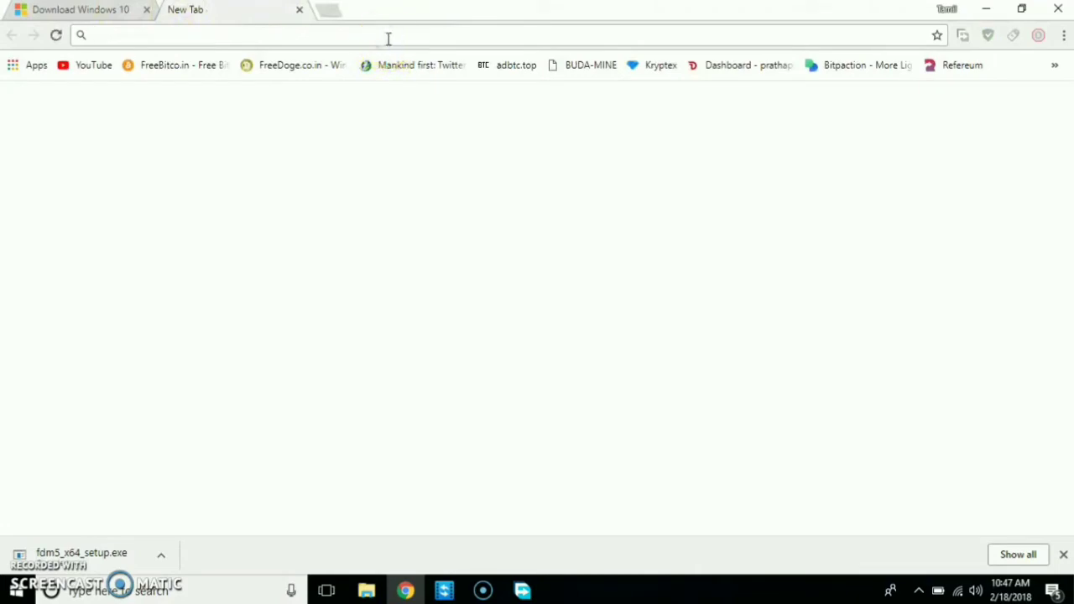
type("google ")
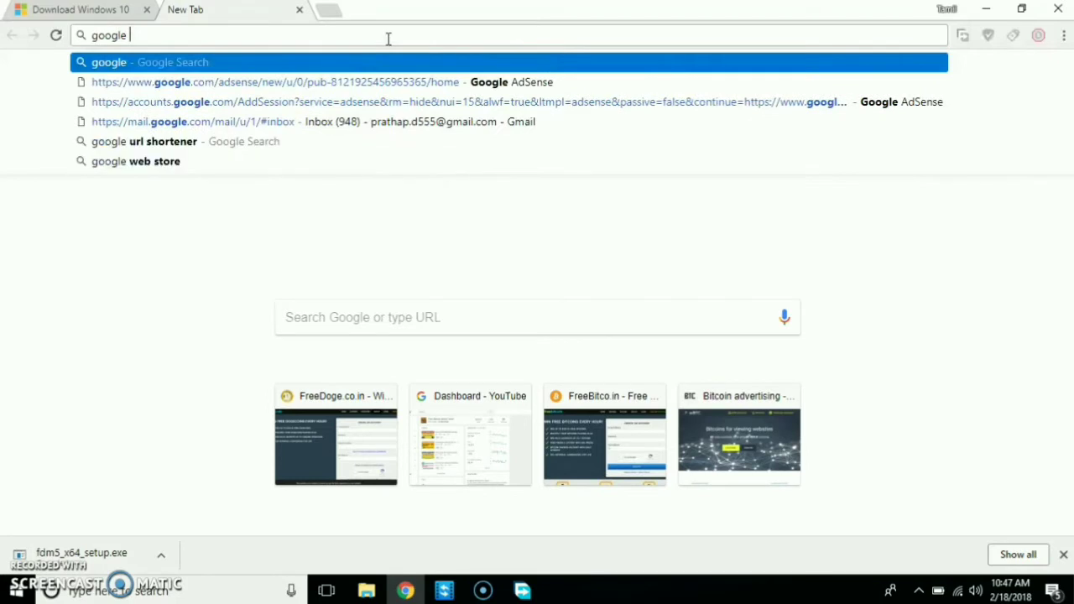
type("web store")
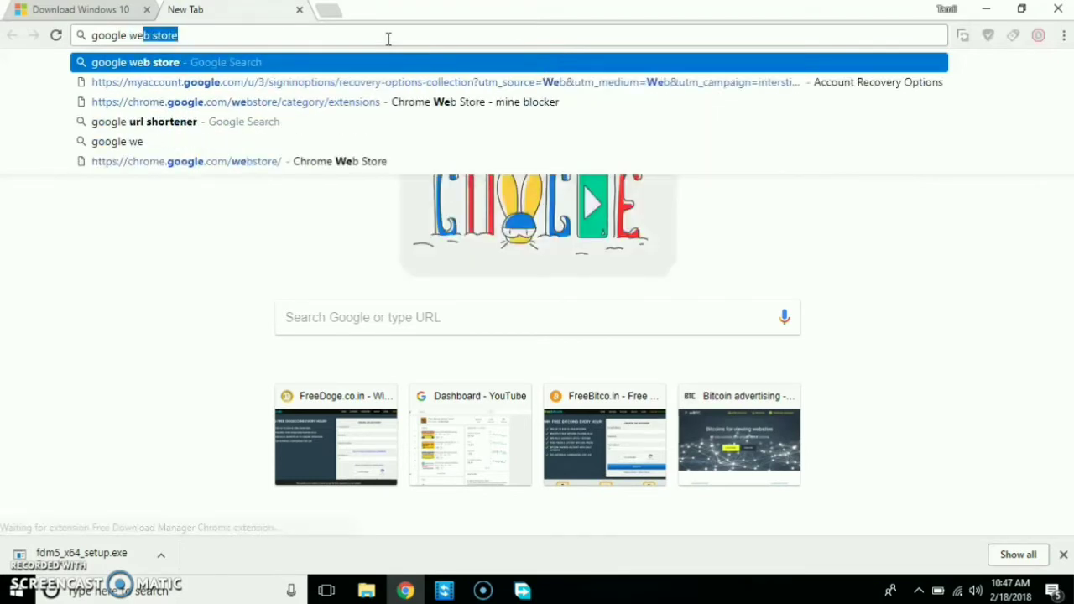
left_click(267, 65)
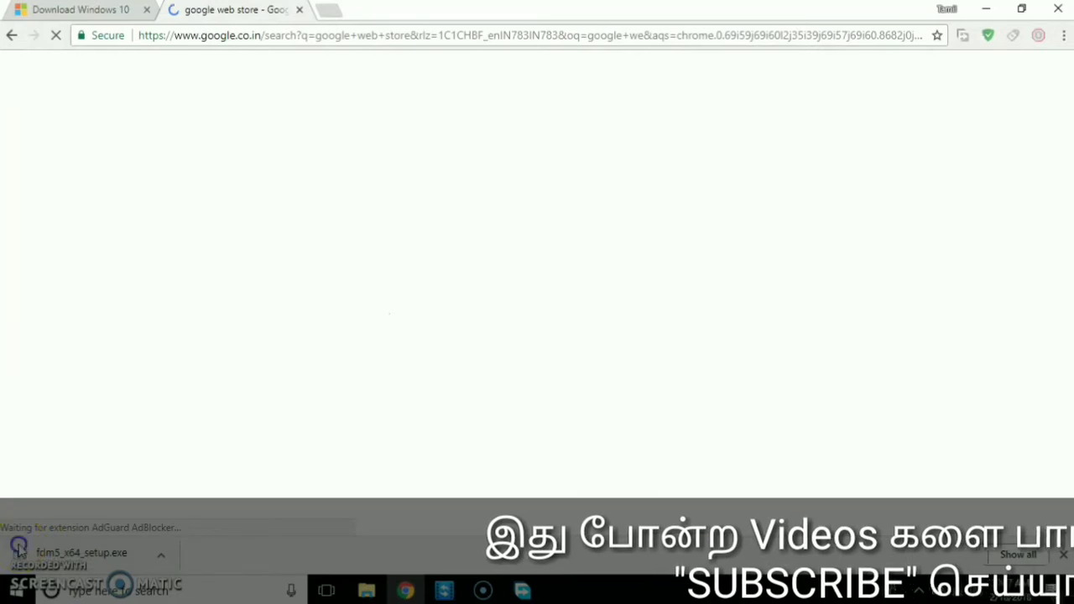
left_click(325, 205)
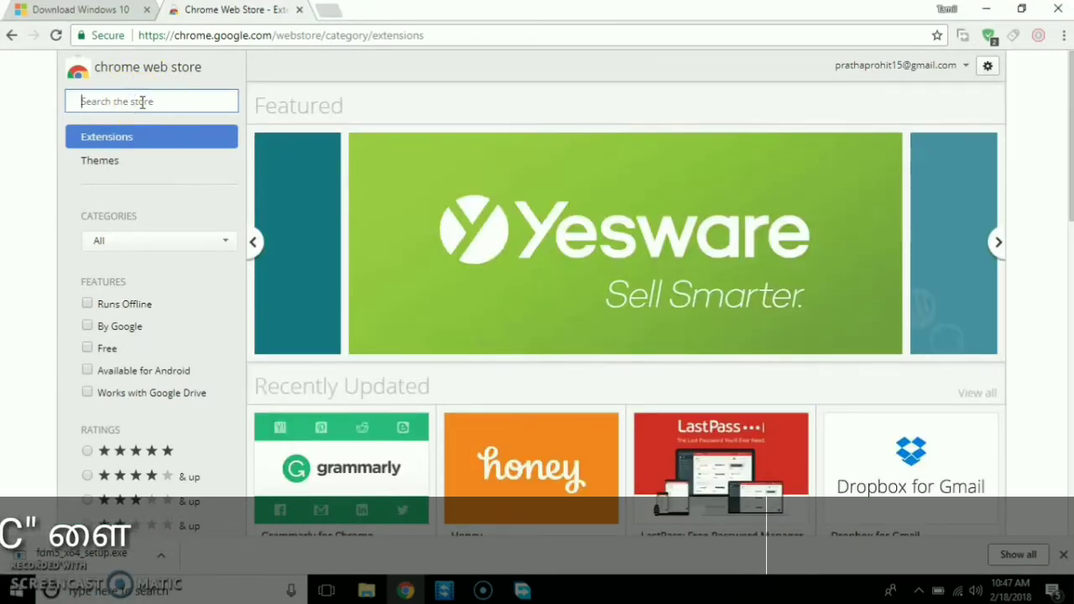
- Search the Chrome Web Store for 'user agent switcher' extensions
type("user")
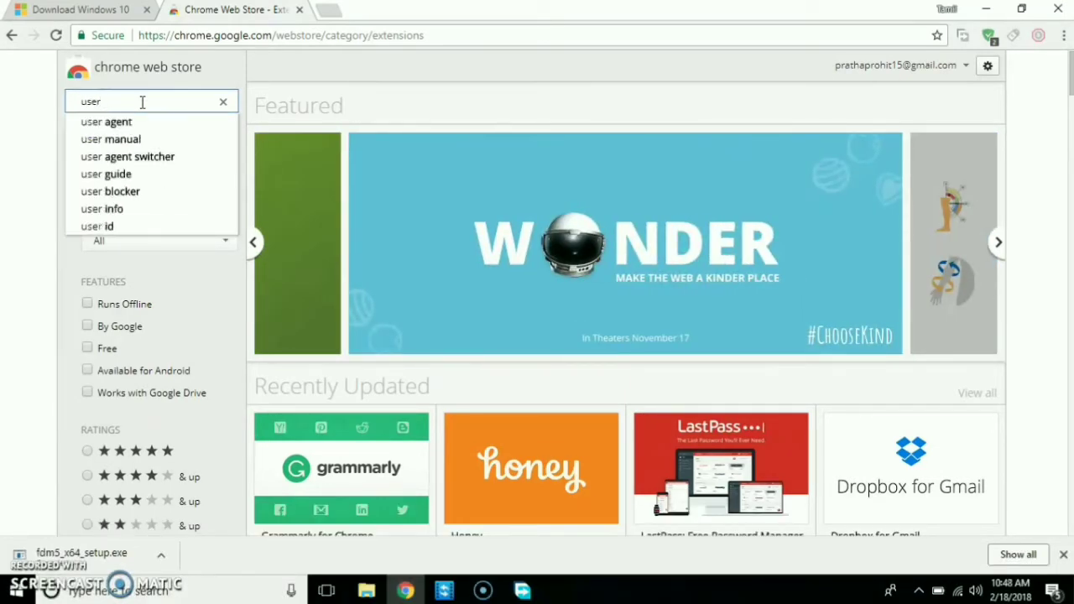
type(" s")
key("BackSpace")
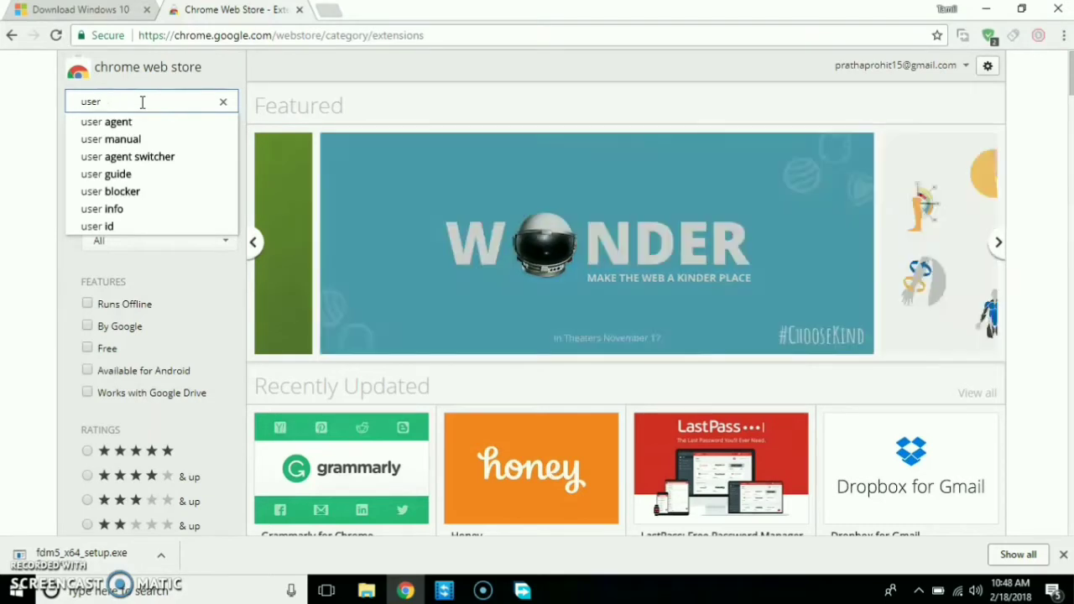
type("agent")
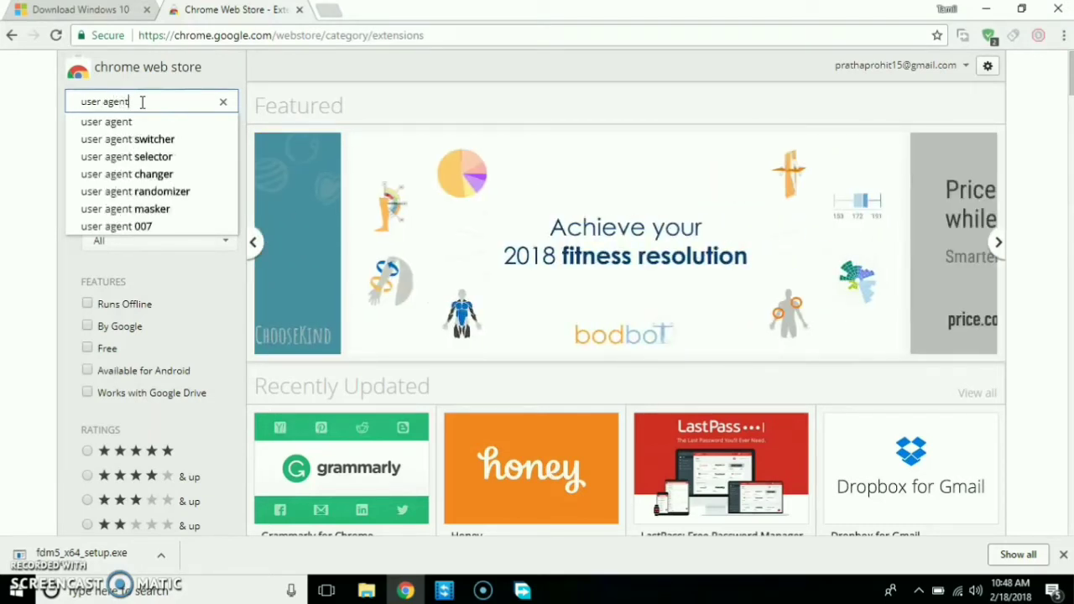
left_click(154, 139)
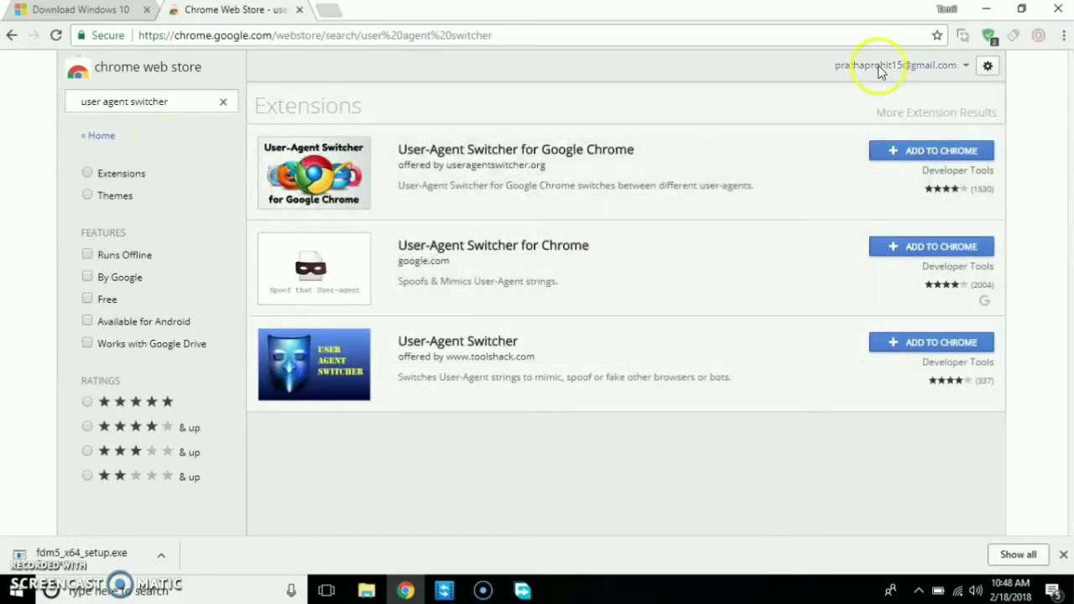
- Add User-Agent Switcher for Google Chrome and confirm the installation
left_click(941, 152)
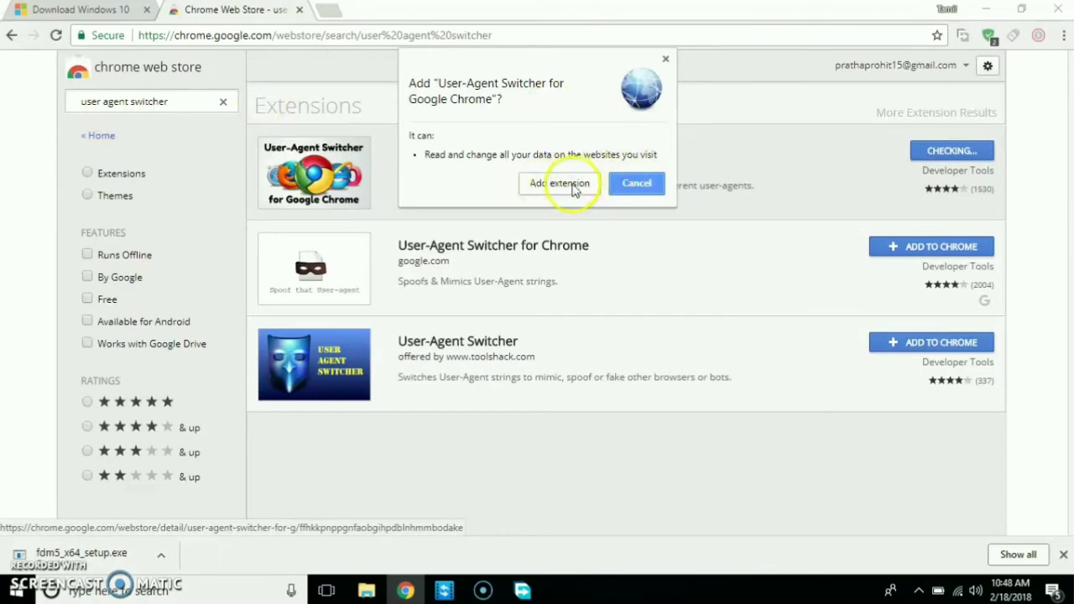
left_click(560, 184)
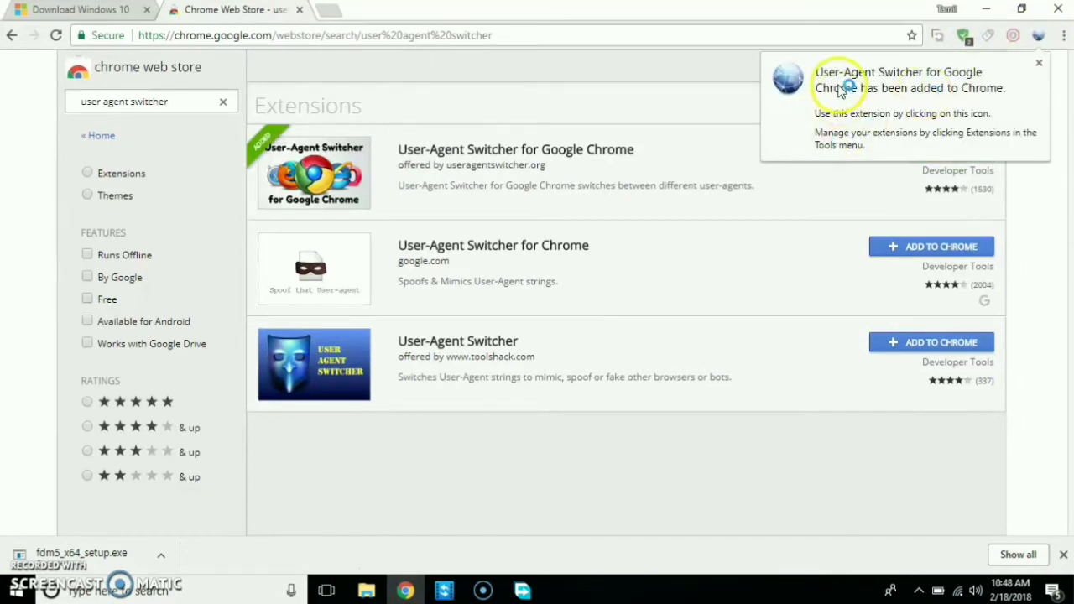
- Set User-Agent Switcher to impersonate Chrome on Android Mobile, then return to the Download Windows 10 page
left_click(1041, 37)
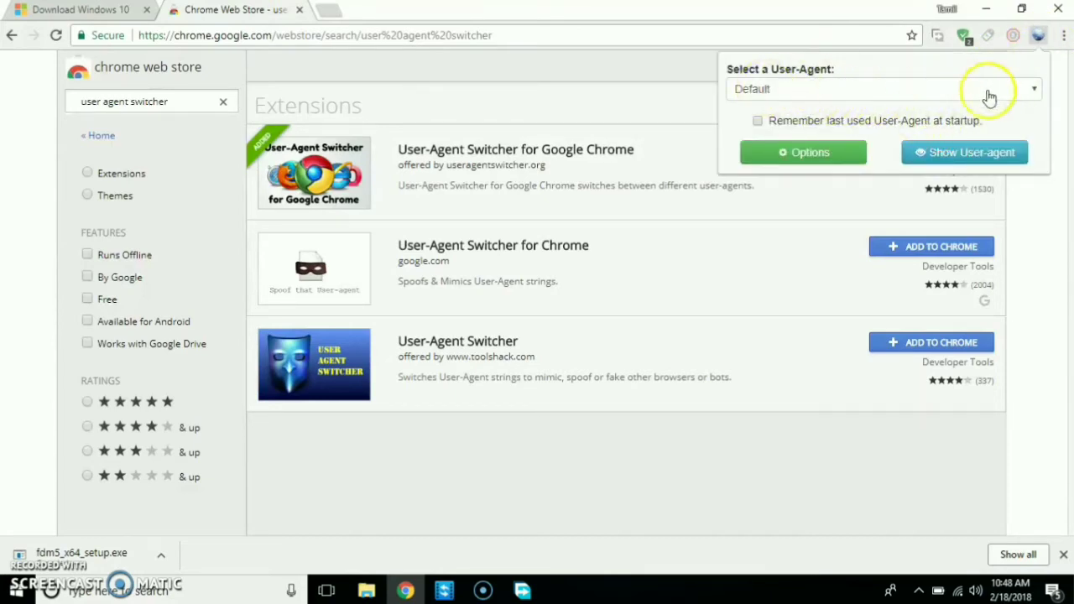
left_click(1033, 91)
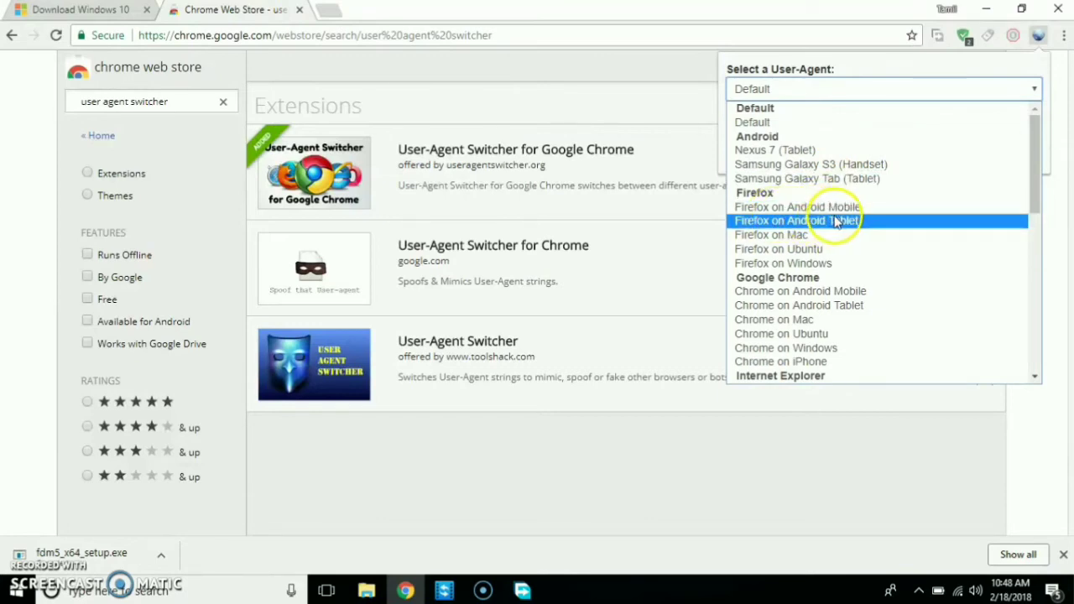
left_click(848, 295)
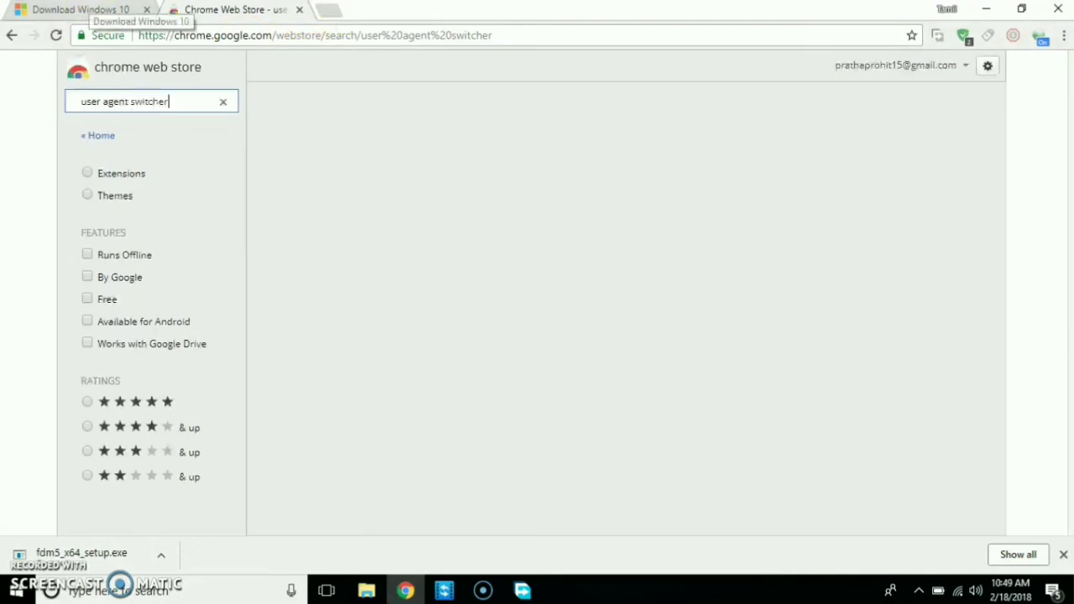
left_click(84, 10)
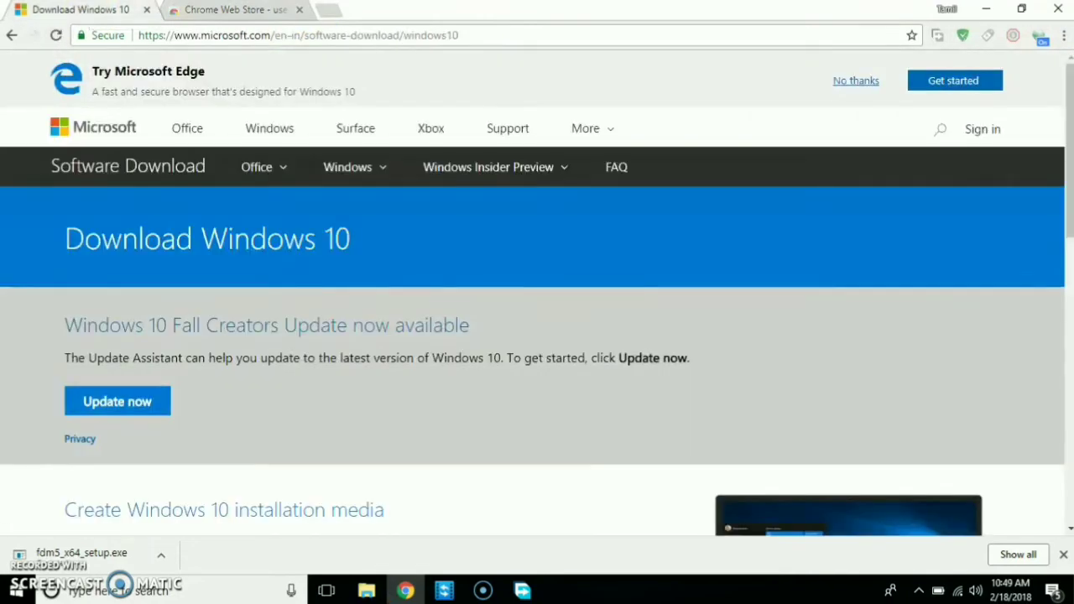
- Reload the download page and confirm Windows 10 as the edition
left_click(59, 38)
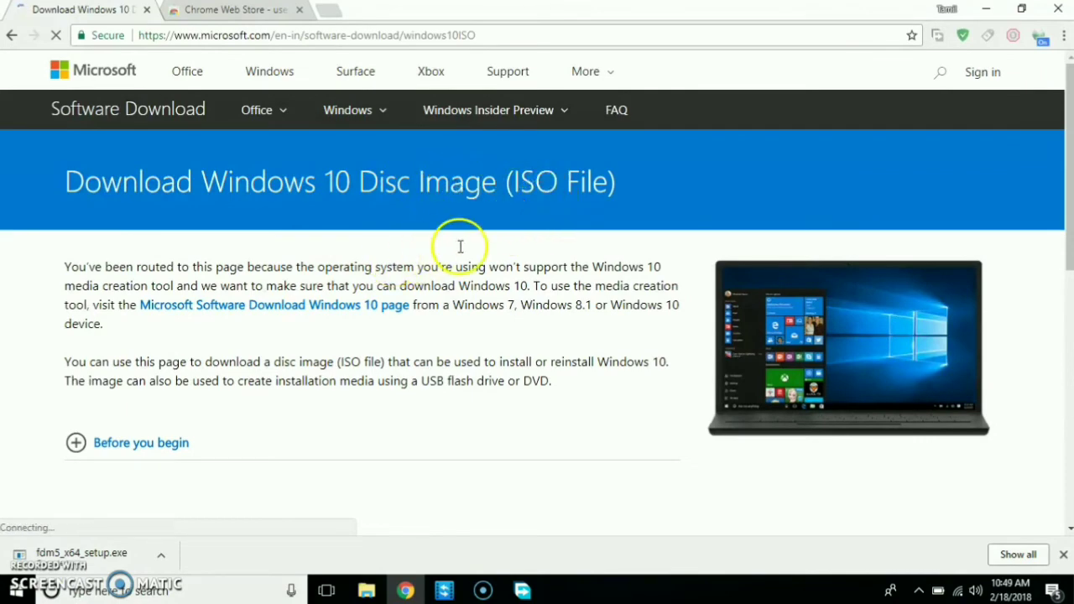
scroll(157, 280, "down", 2)
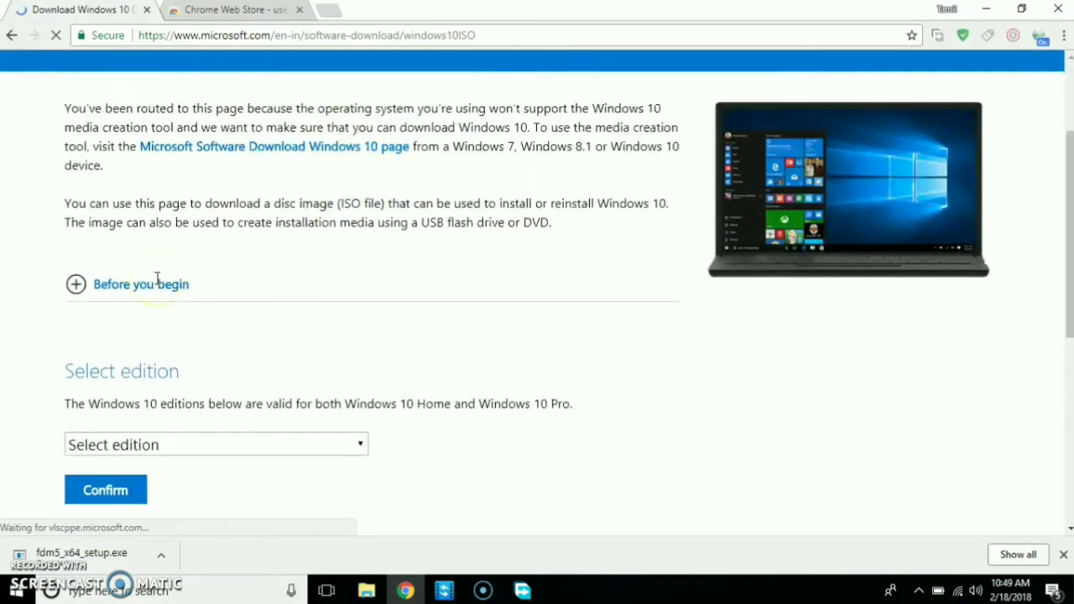
scroll(192, 328, "down", 2)
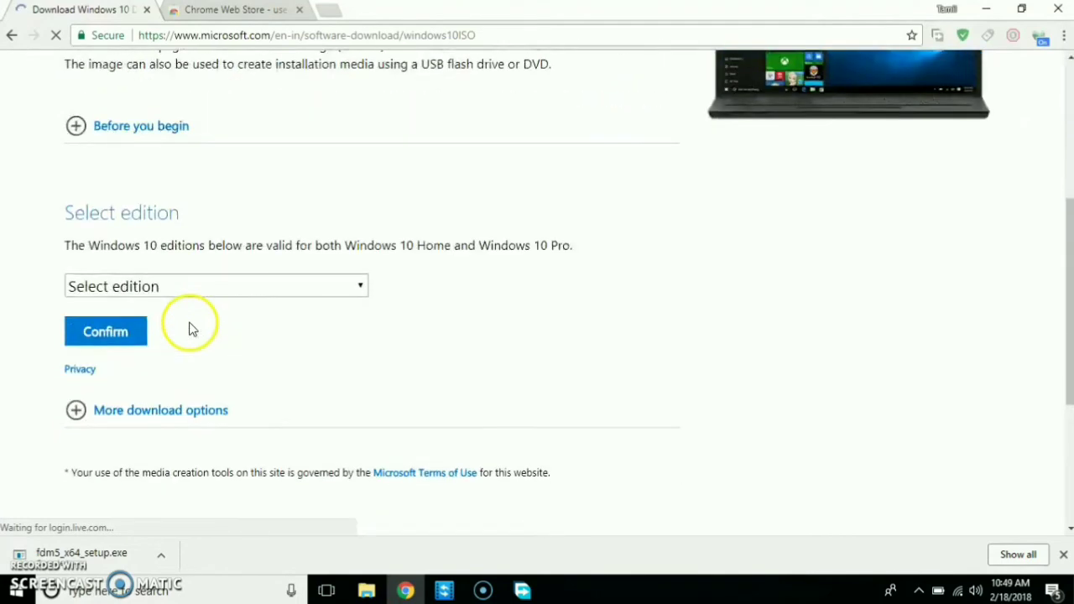
left_click(231, 287)
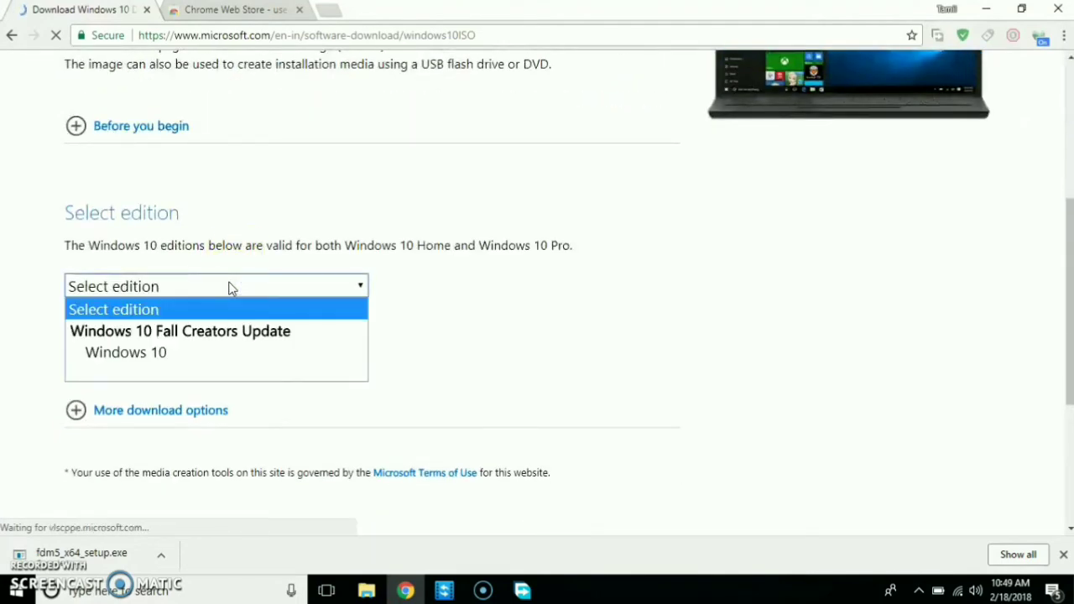
left_click(147, 356)
left_click(93, 335)
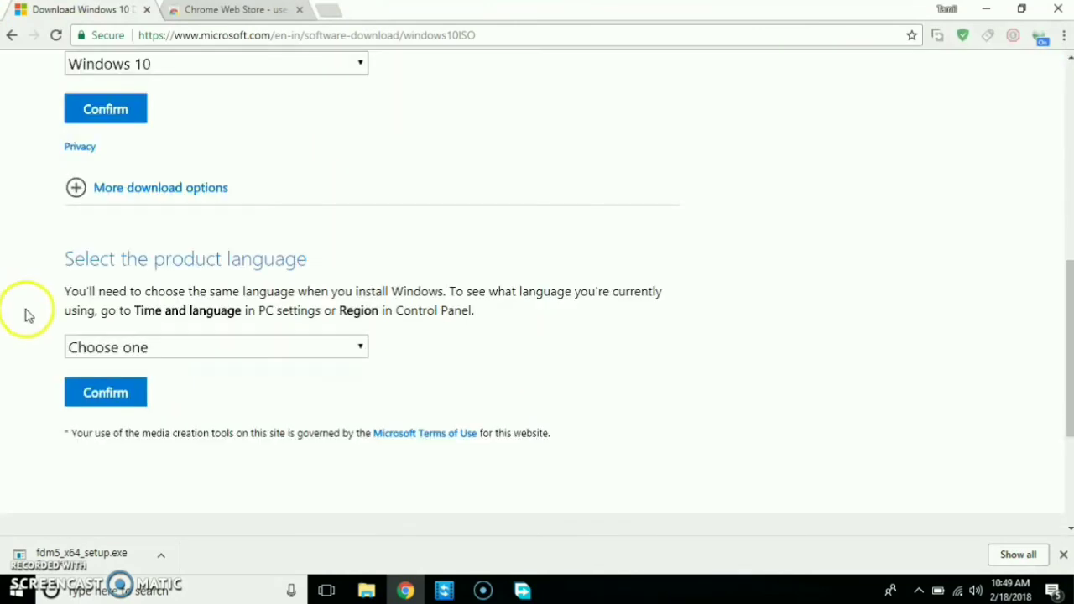
- Confirm English International as the product language
left_click(176, 349)
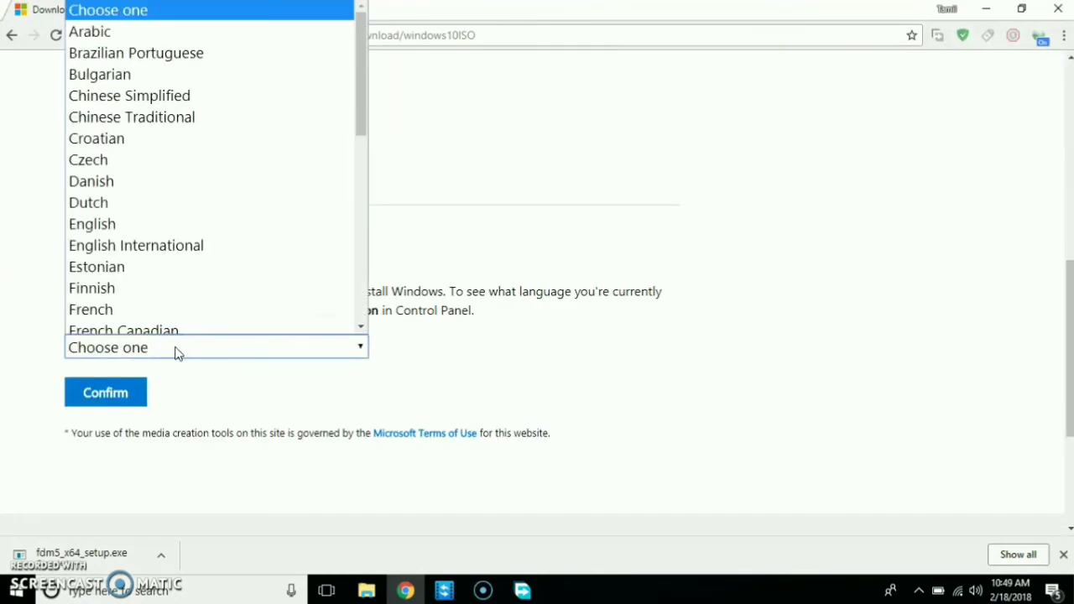
left_click(179, 244)
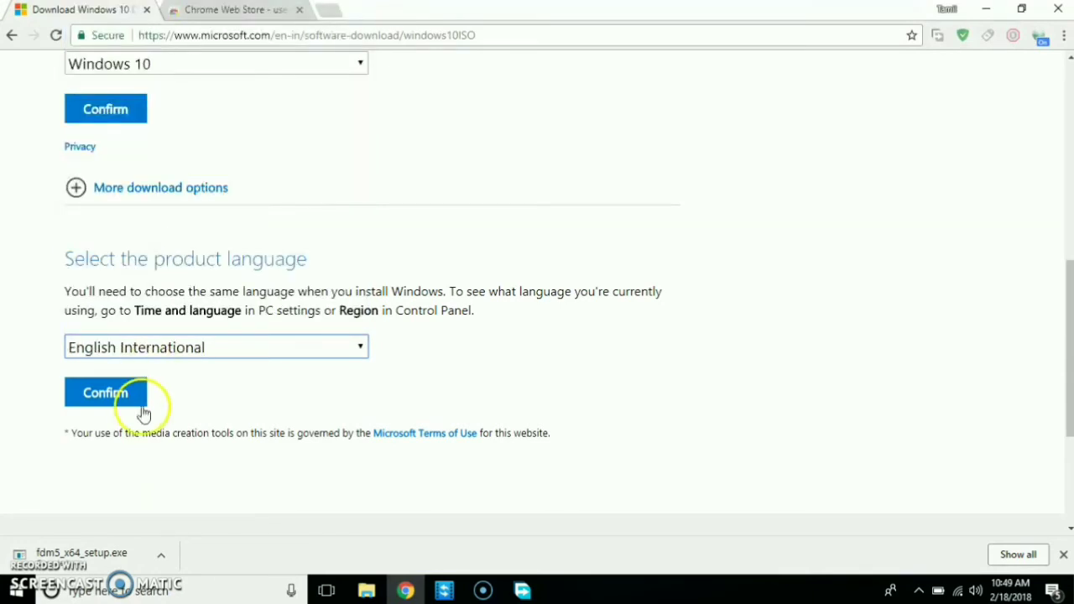
left_click(89, 404)
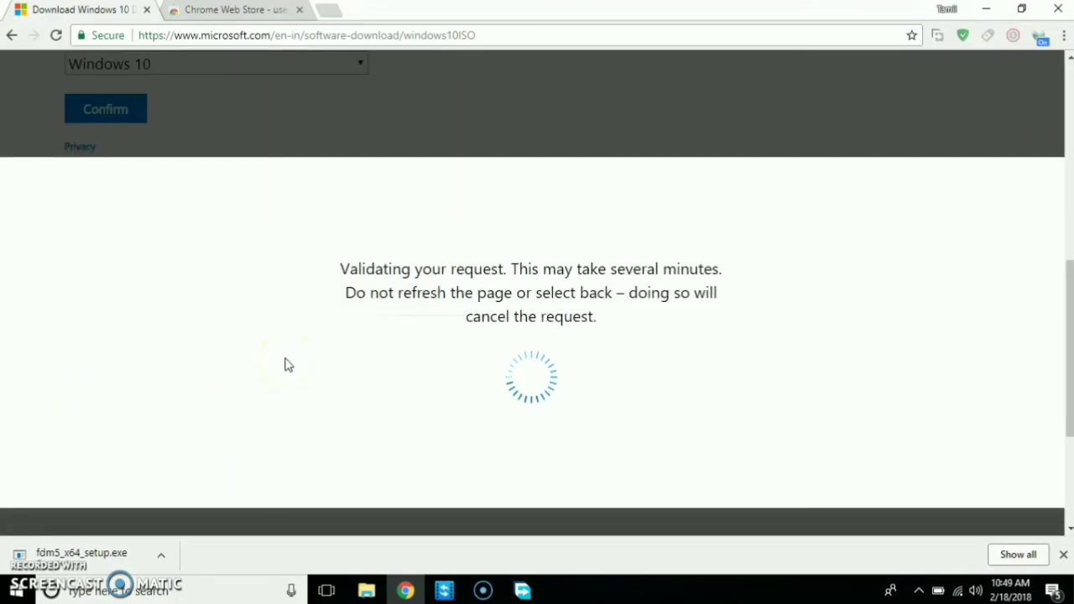
- Start the 64-bit download so Free Download Manager picks up Win10_1709_EnglishInternational_x64.iso
scroll(89, 304, "down", 1)
scroll(92, 308, "up", 1)
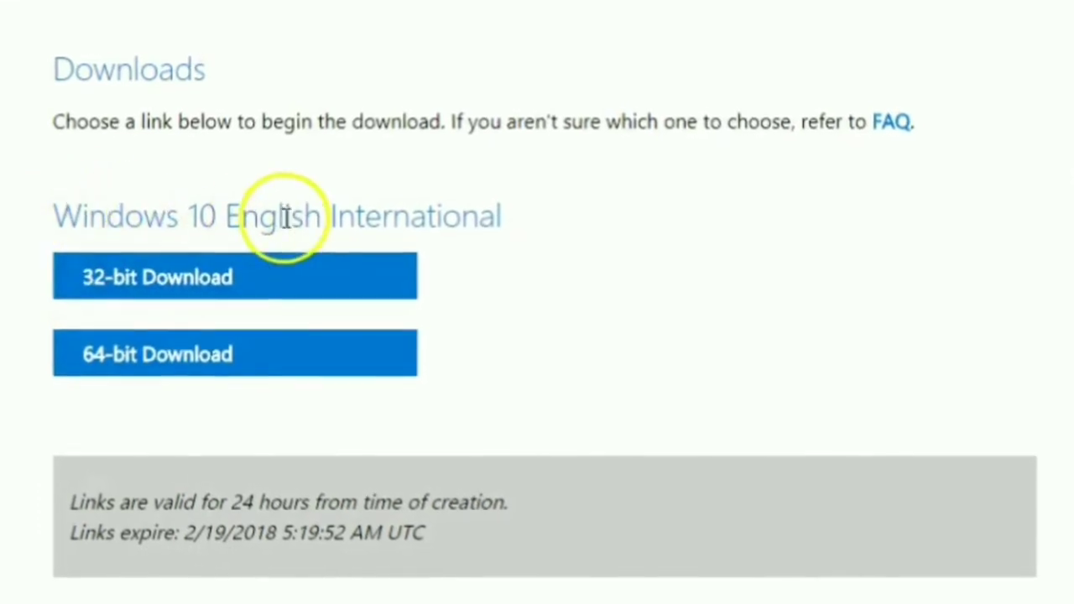
left_click(214, 370)
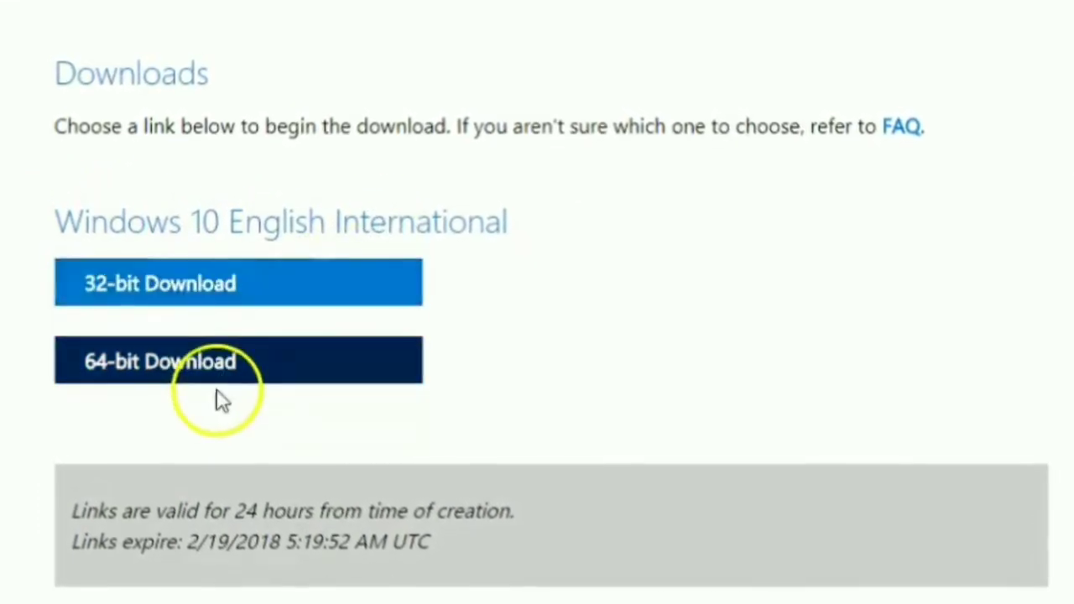
left_click(185, 304)
left_click(187, 378)
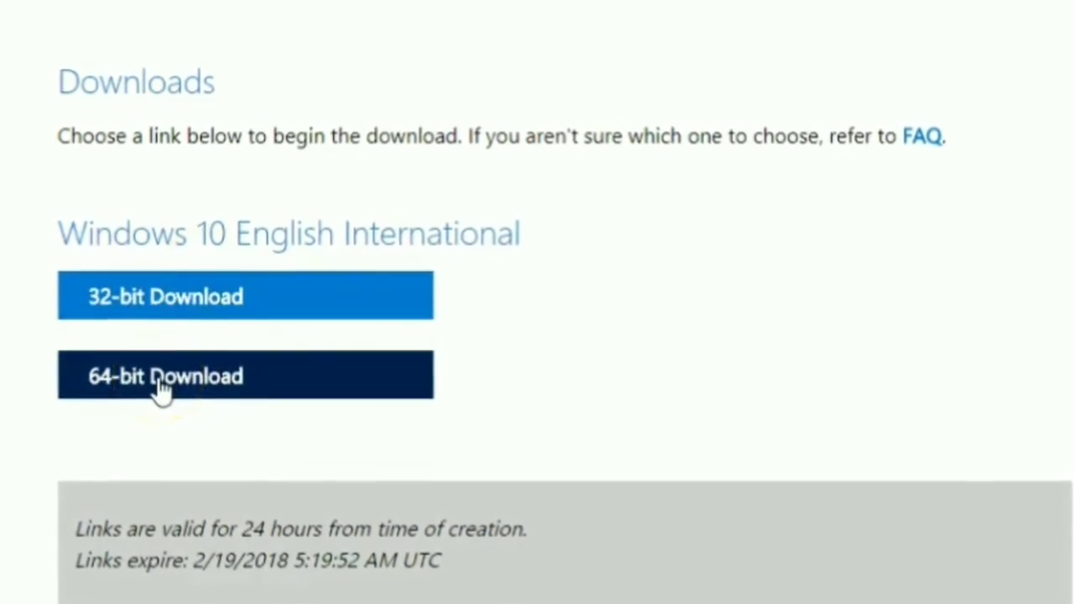
left_click(237, 397)
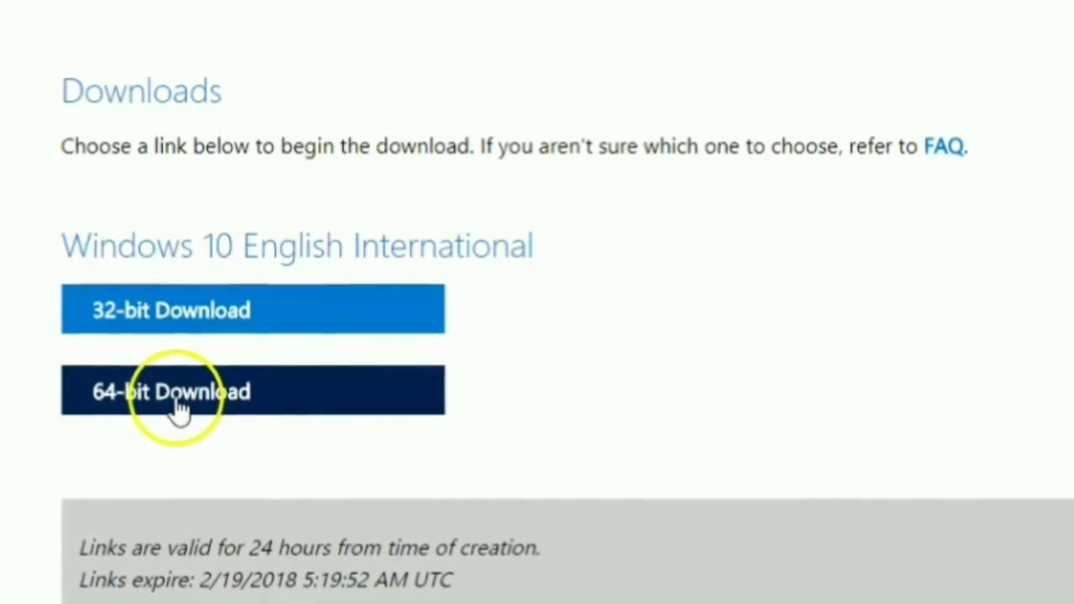
left_click(179, 407)
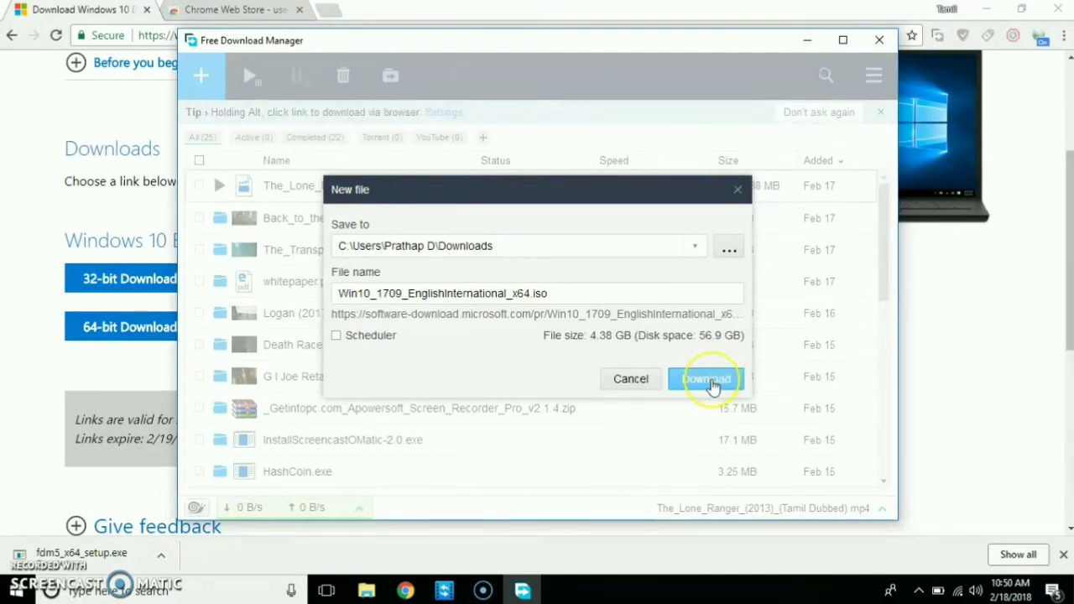
- Begin the 4.38 GB ISO download into Downloads, then pause and resume it
left_click(711, 380)
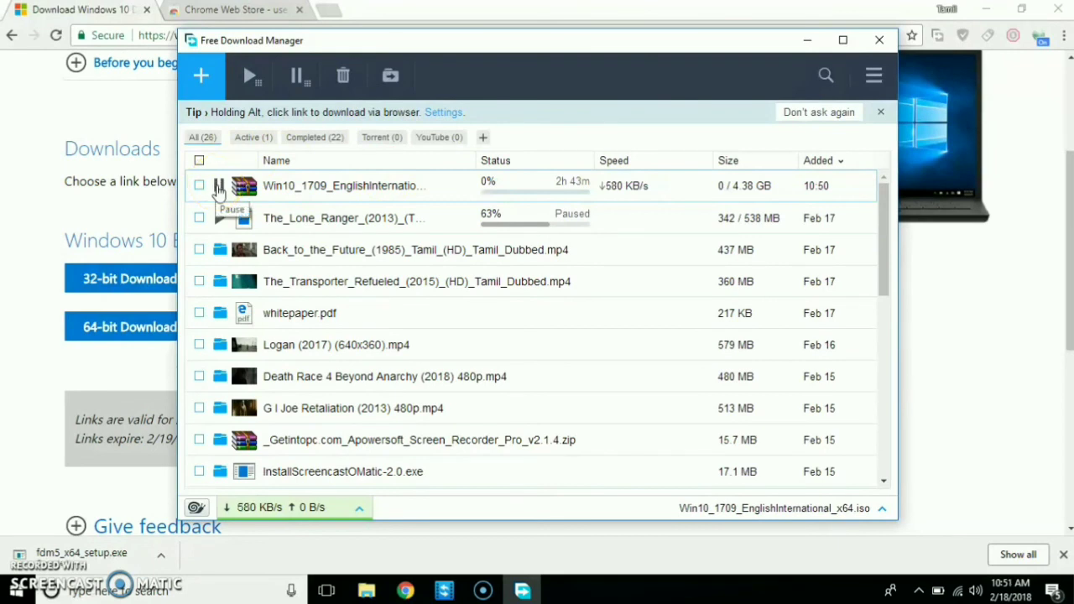
left_click(218, 186)
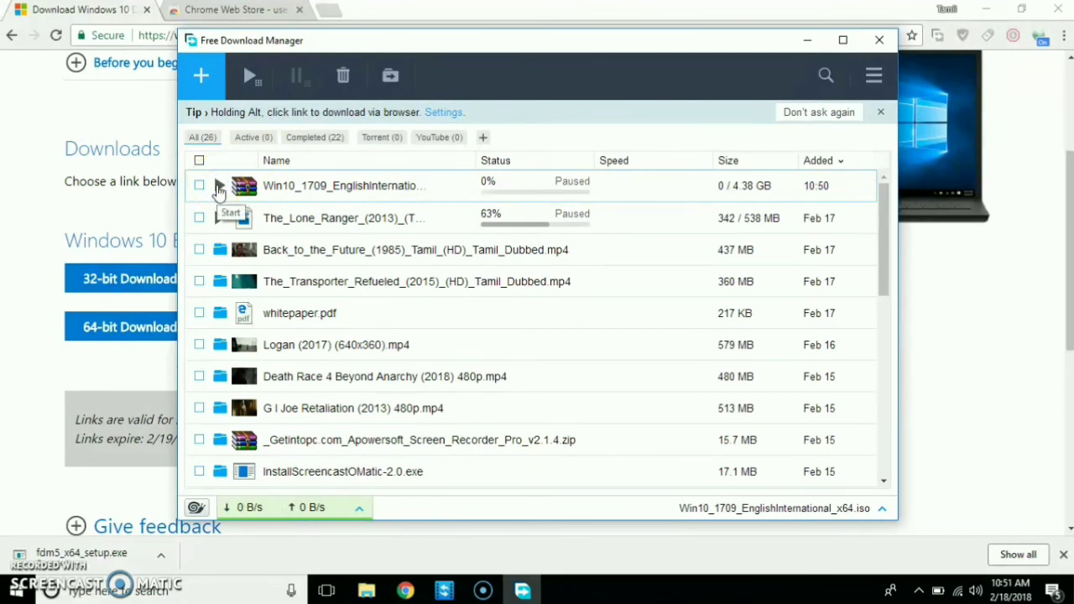
left_click(218, 186)
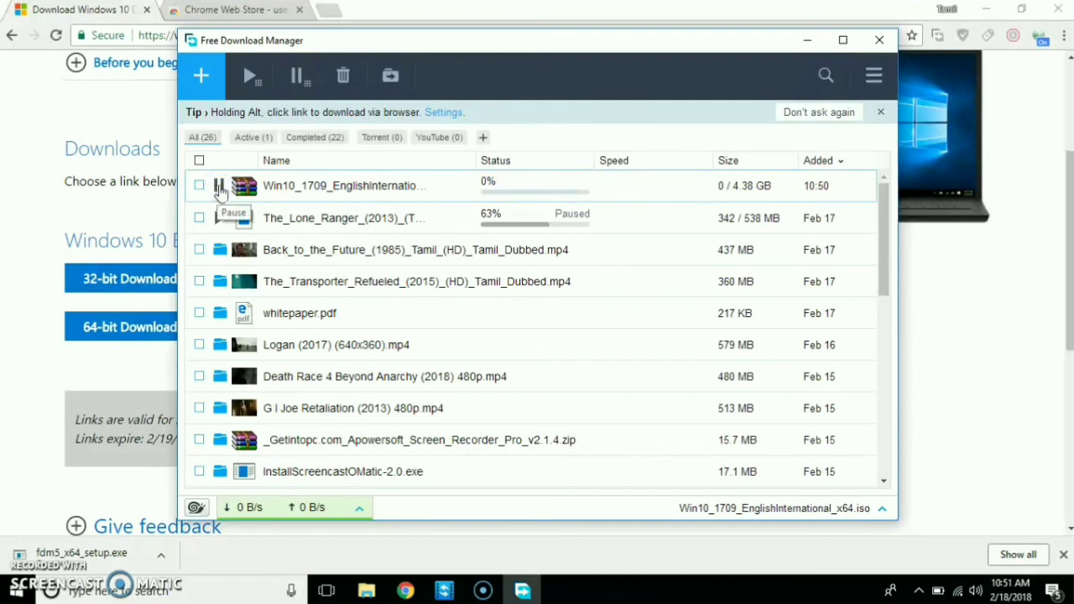